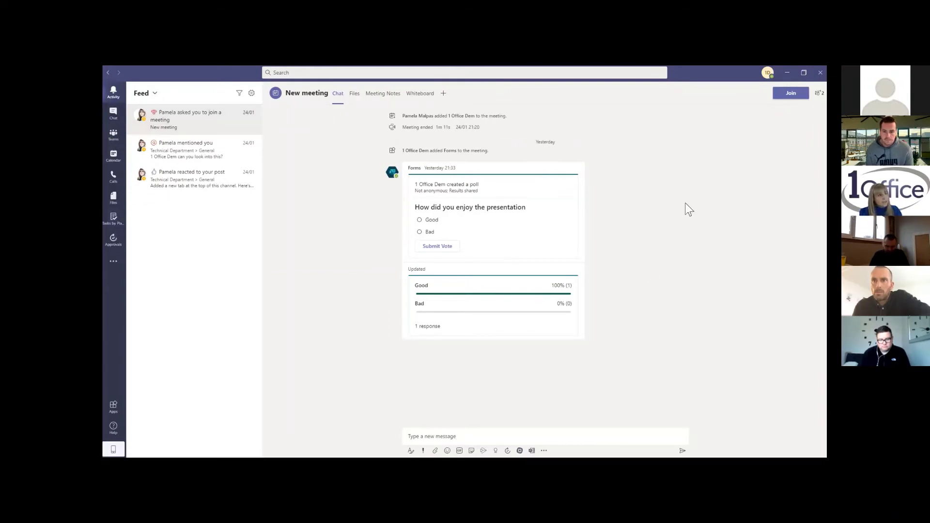
Submit a Good vote in the "How did you enjoy the presentation" poll.
left_click(419, 220)
left_click(437, 247)
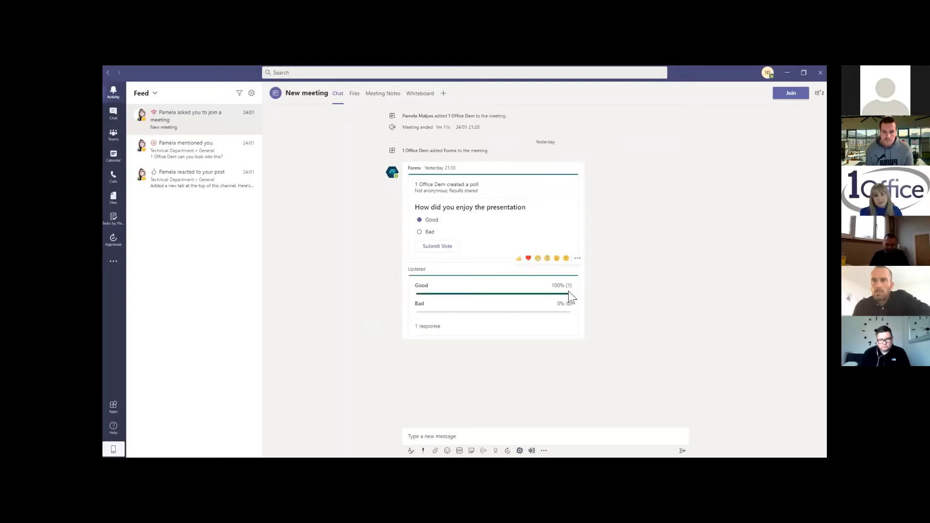
Open the most recent one-to-one chat and check the file attachment options for a new message.
left_click(109, 117)
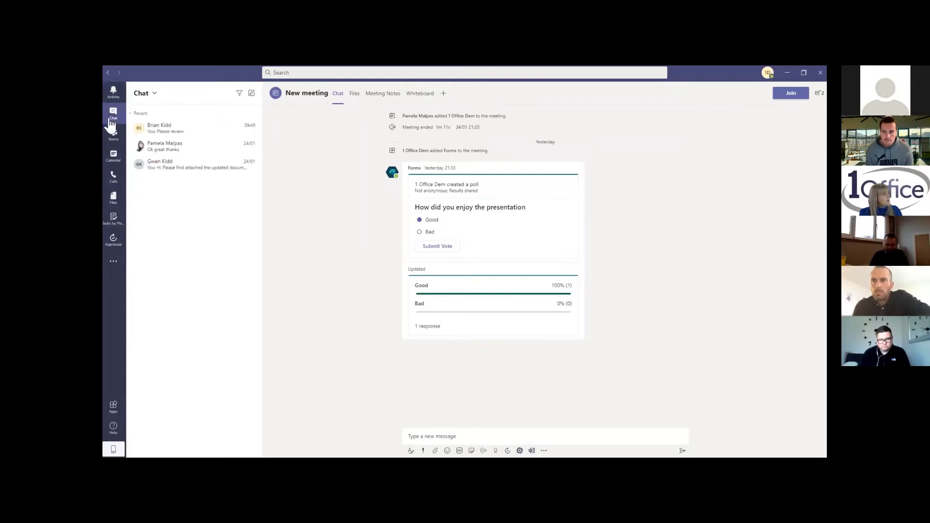
left_click(194, 128)
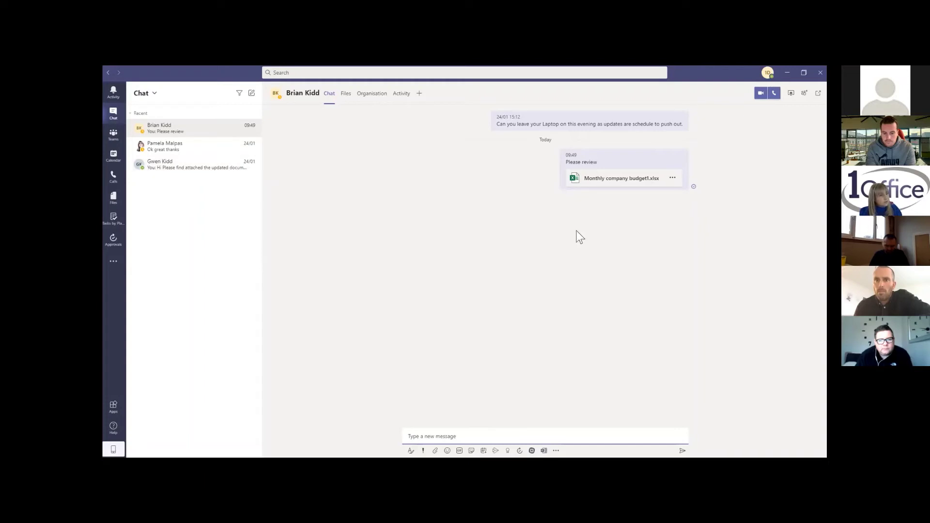
left_click(451, 434)
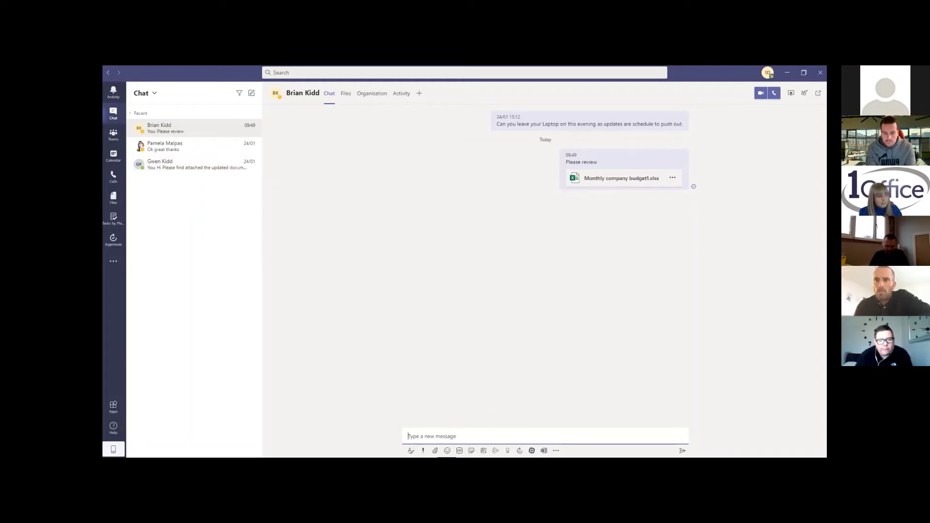
left_click(435, 451)
left_click(563, 376)
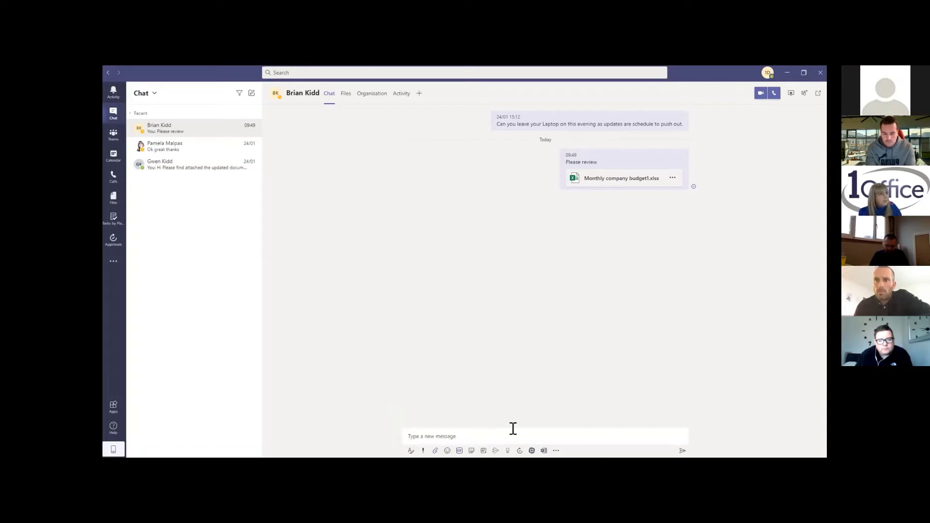
View the files shared in this chat and check the available actions for Monthly company budget1.xlsx.
left_click(342, 100)
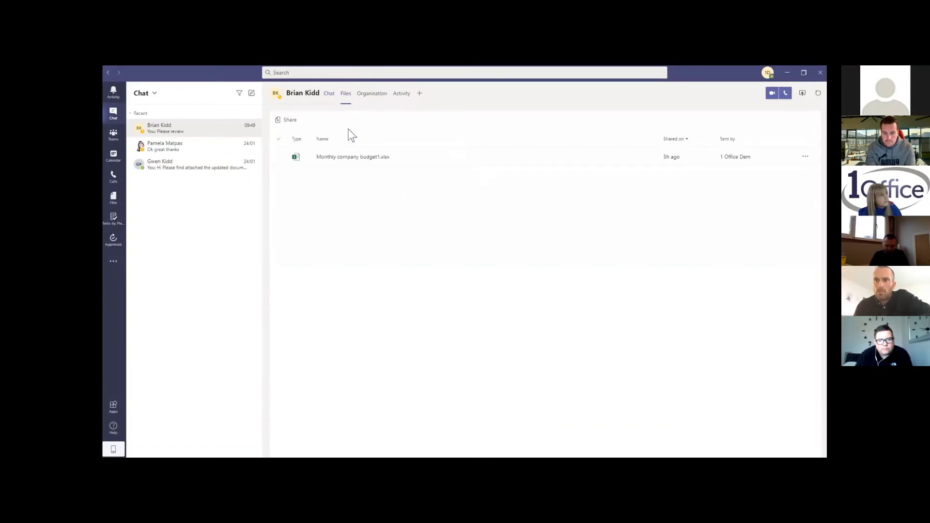
left_click(803, 158)
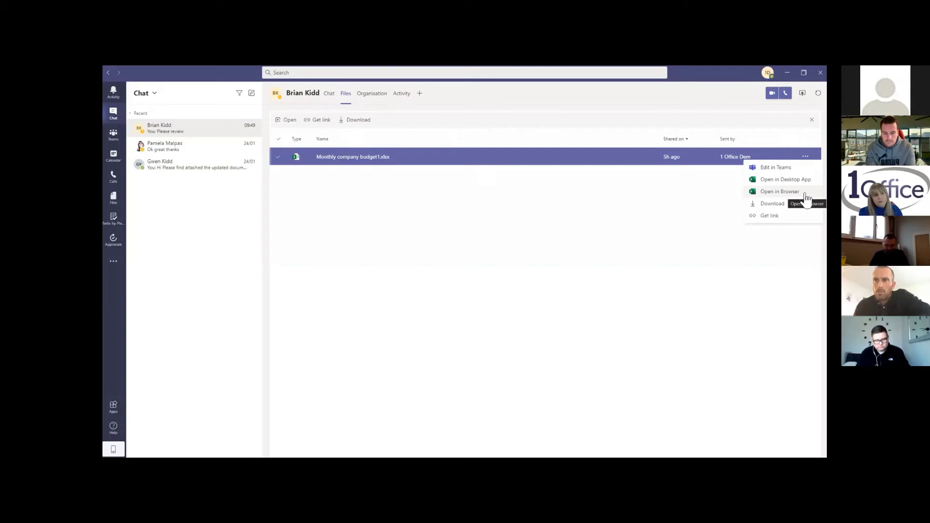
left_click(554, 270)
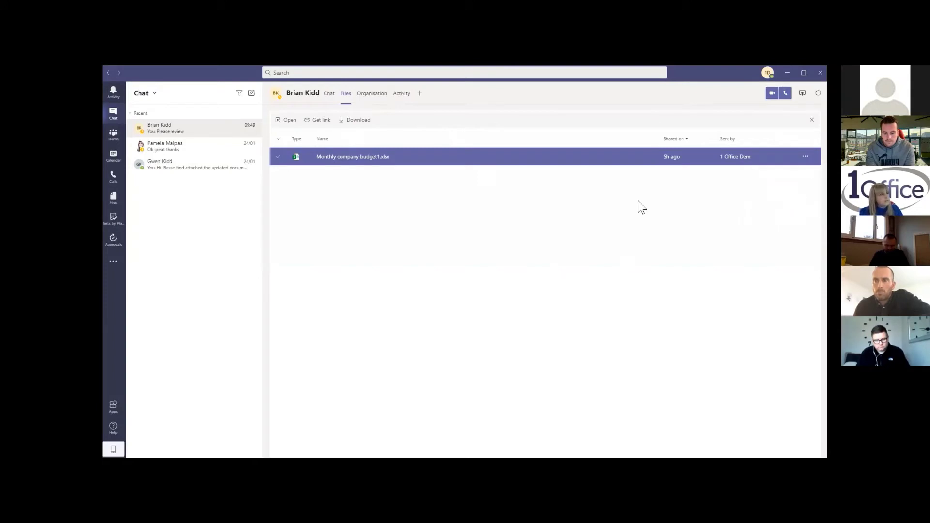
View the contact's organisation chart and the apps that can be added as chat tabs, without adding any.
left_click(377, 96)
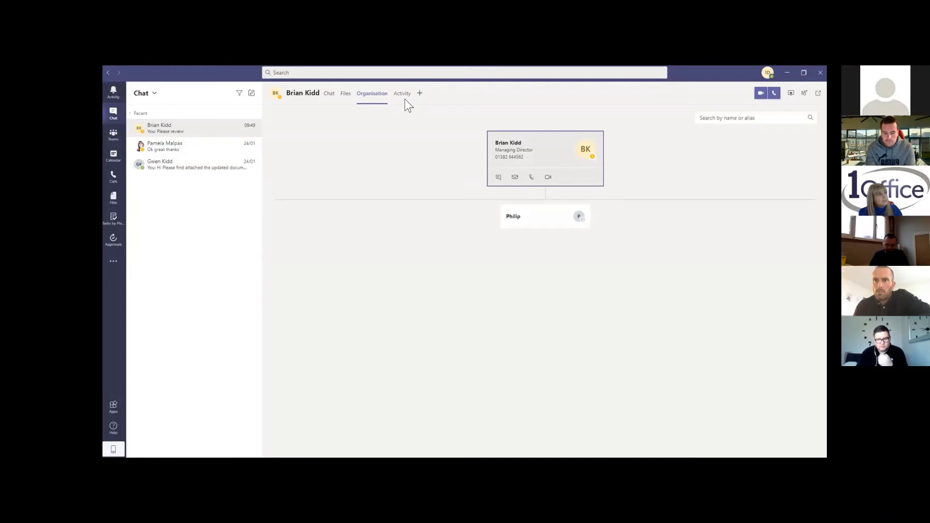
left_click(419, 93)
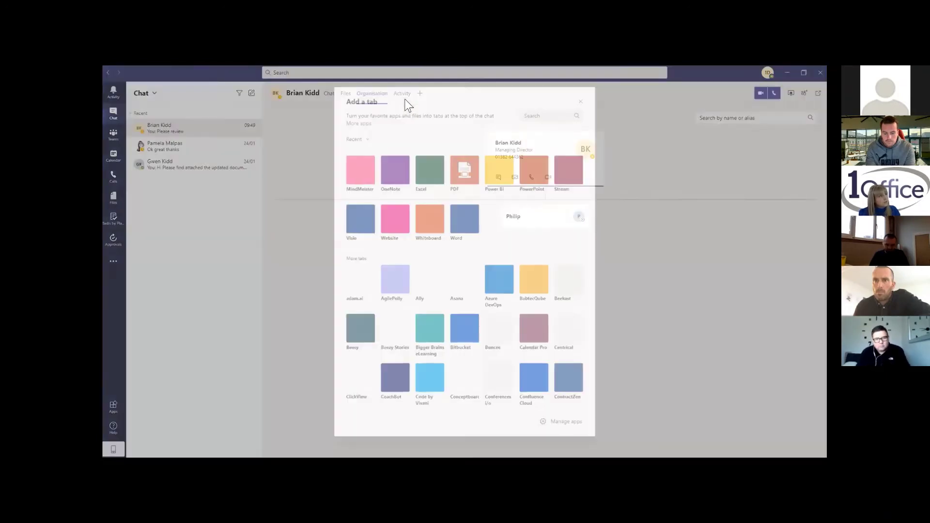
key("Escape")
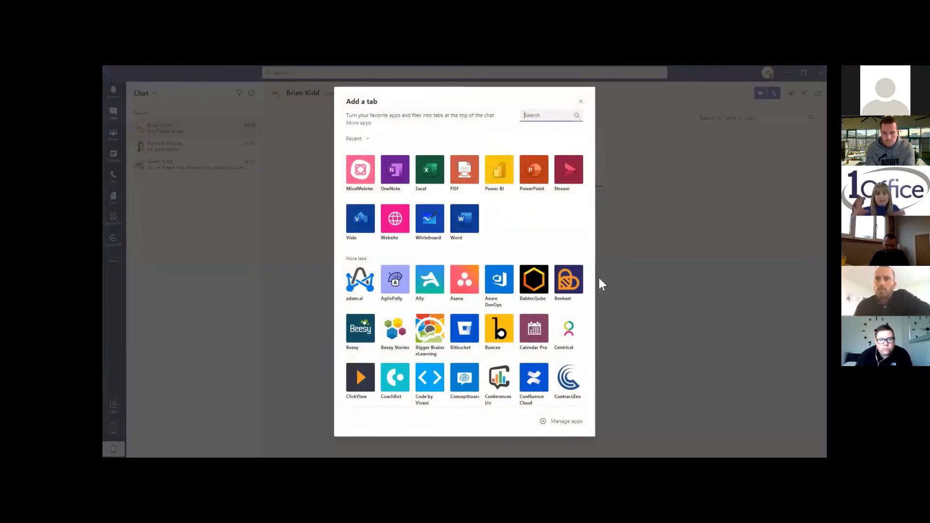
left_click(581, 104)
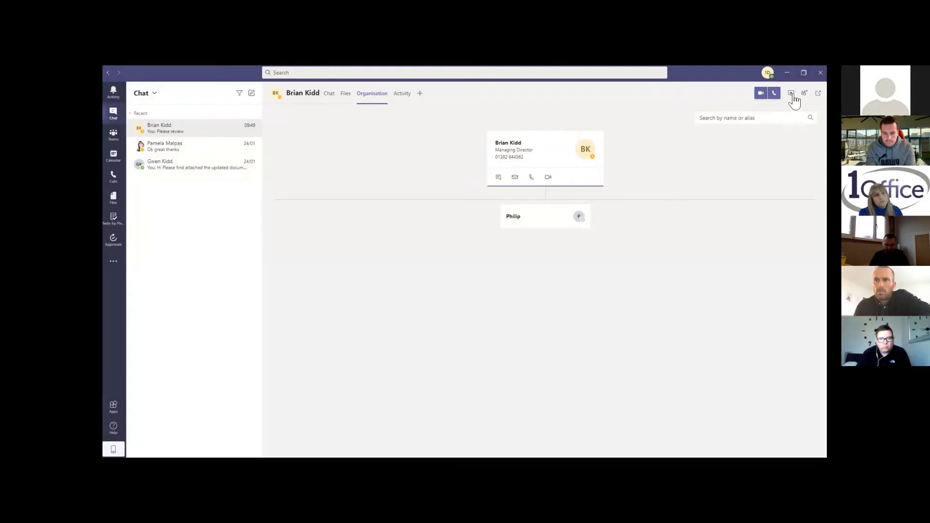
left_click(820, 95)
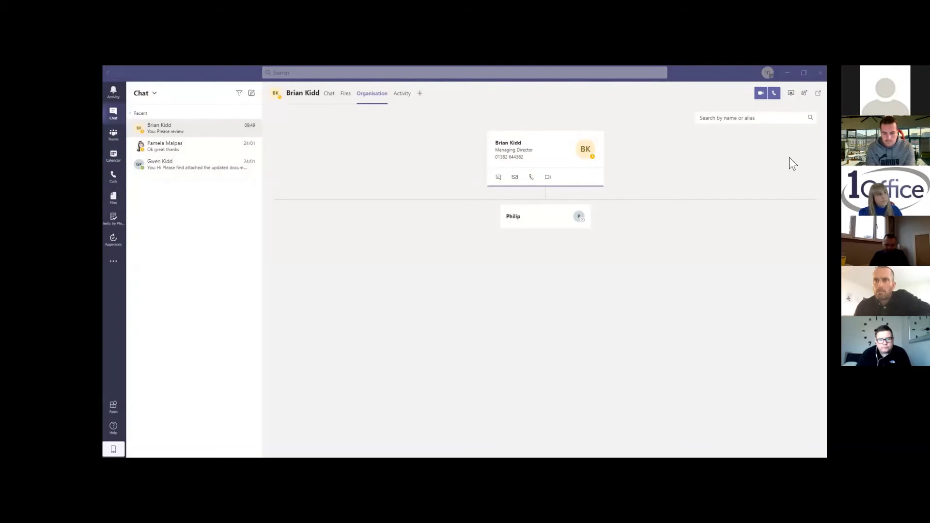
Review the posts and files of the Technical Department's General channel and check its meeting options.
left_click(113, 135)
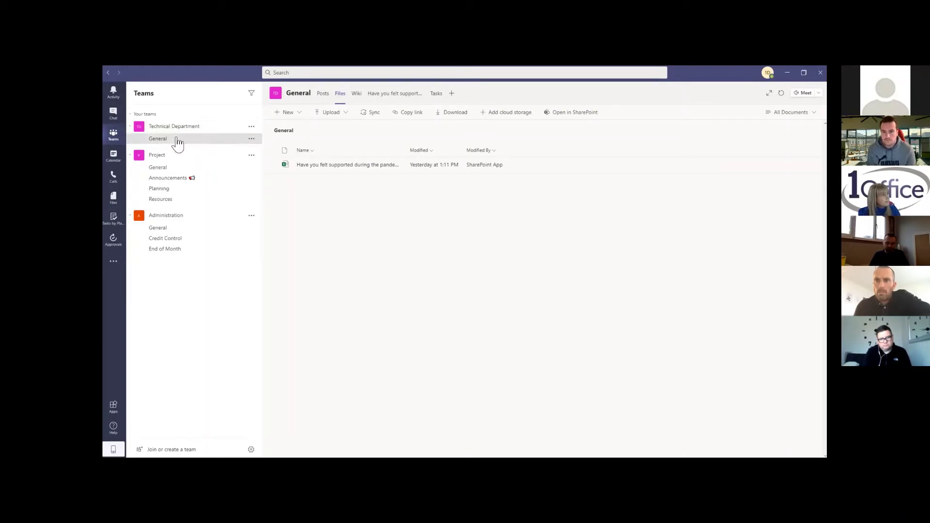
left_click(323, 94)
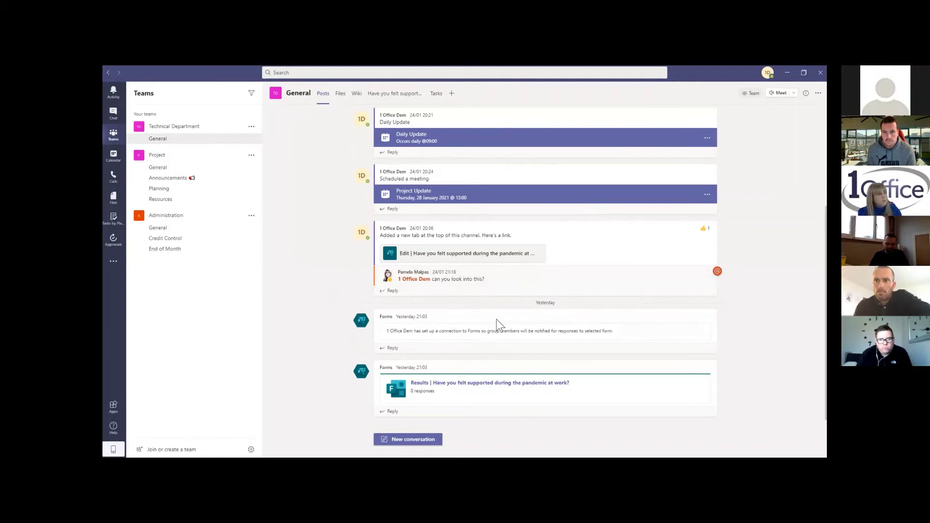
left_click(400, 100)
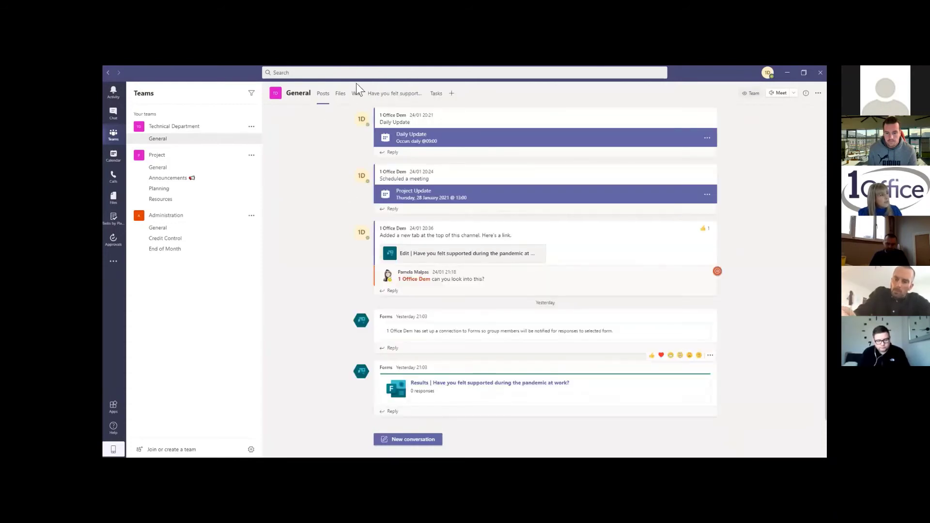
left_click(340, 97)
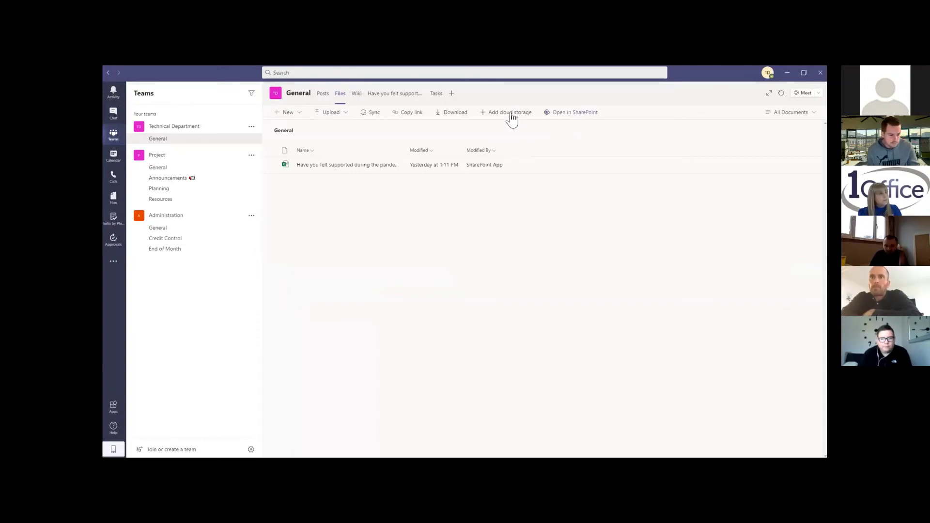
left_click(818, 92)
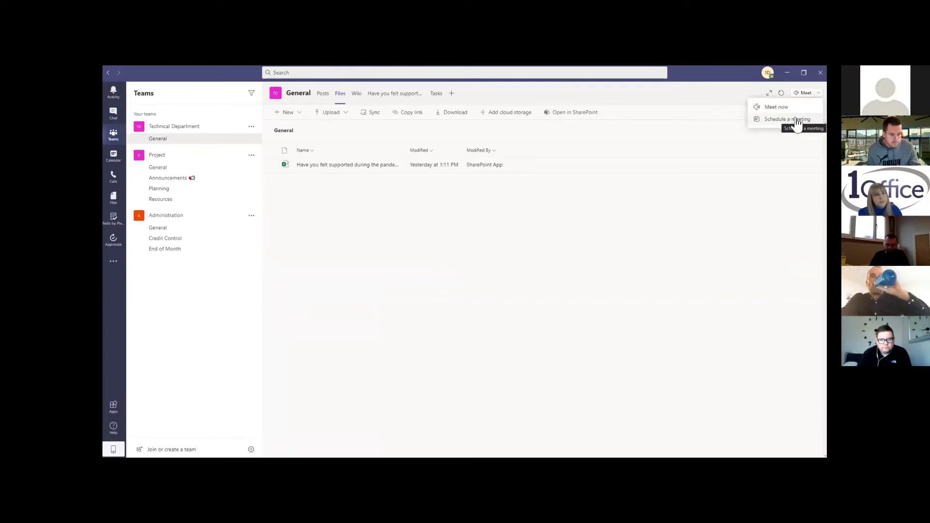
left_click(733, 213)
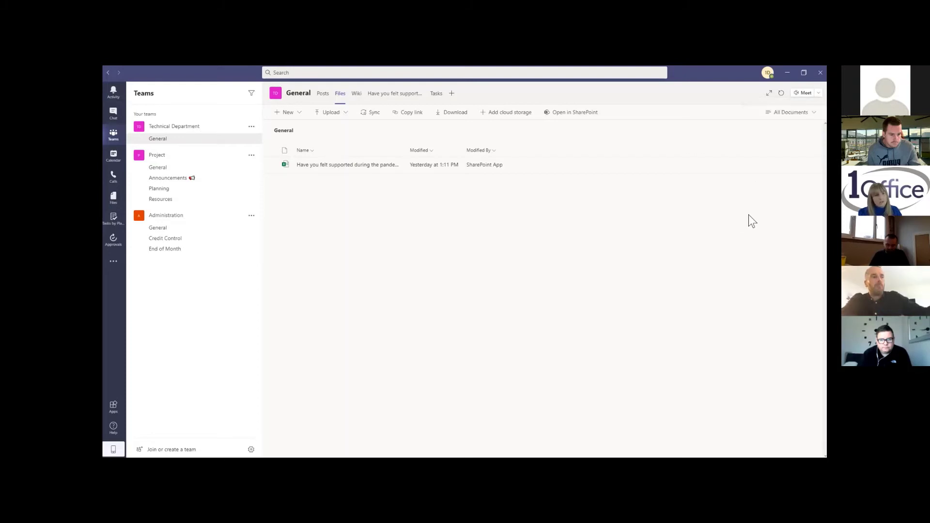
View this week's calendar and show the details of Thursday 28 January's Daily Update meeting.
left_click(114, 160)
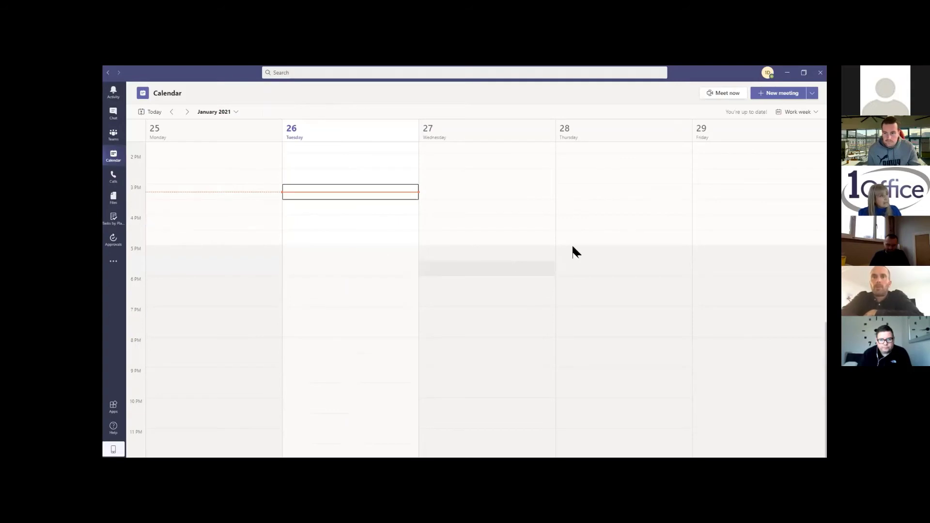
scroll(681, 248, "up", 8)
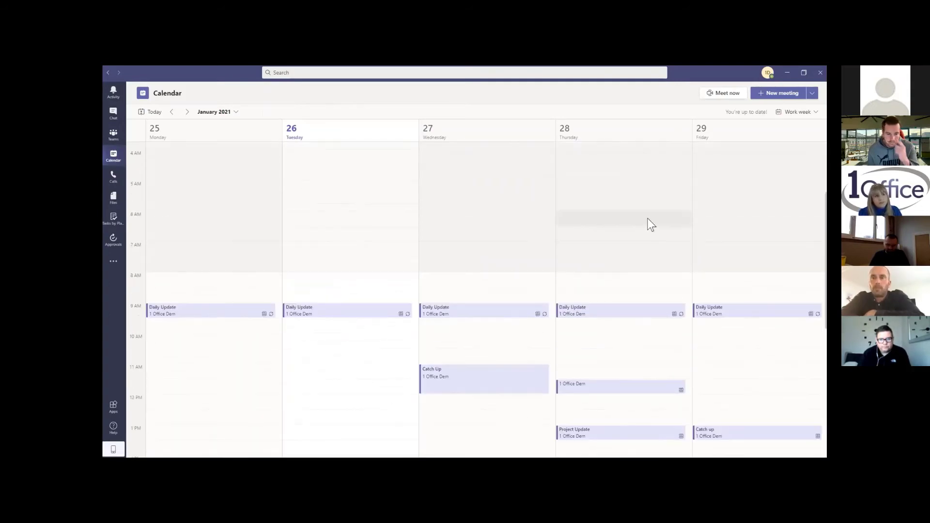
scroll(629, 247, "down", 1)
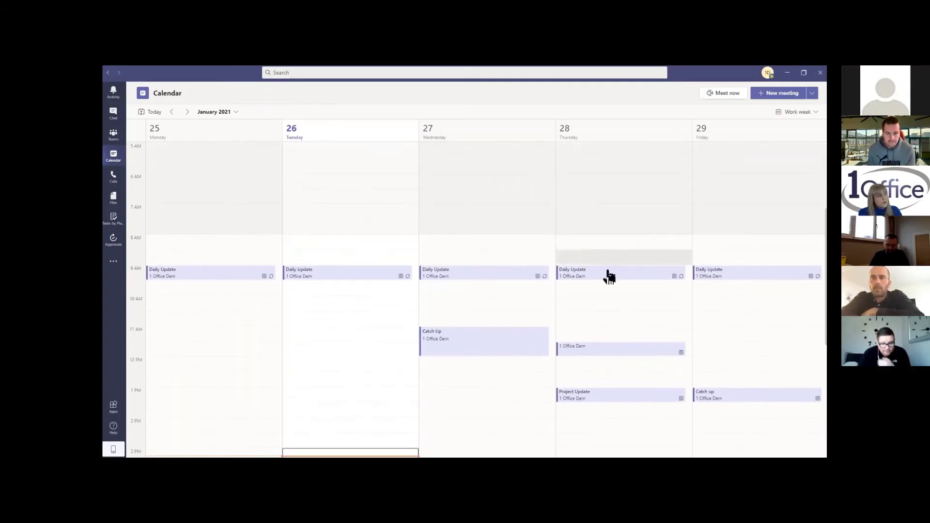
left_click(608, 276)
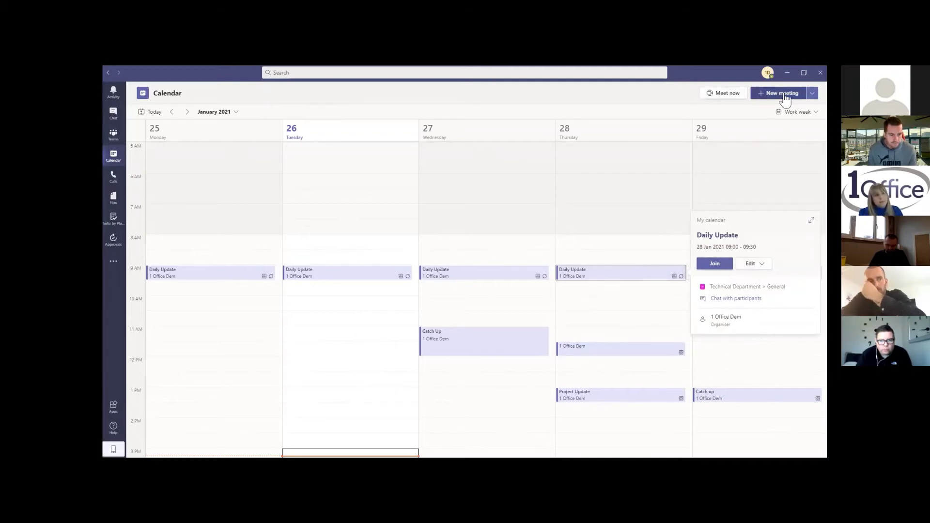
Examine the new meeting form and its Scheduling Assistant, close it without saving, and check the new meeting types.
left_click(813, 94)
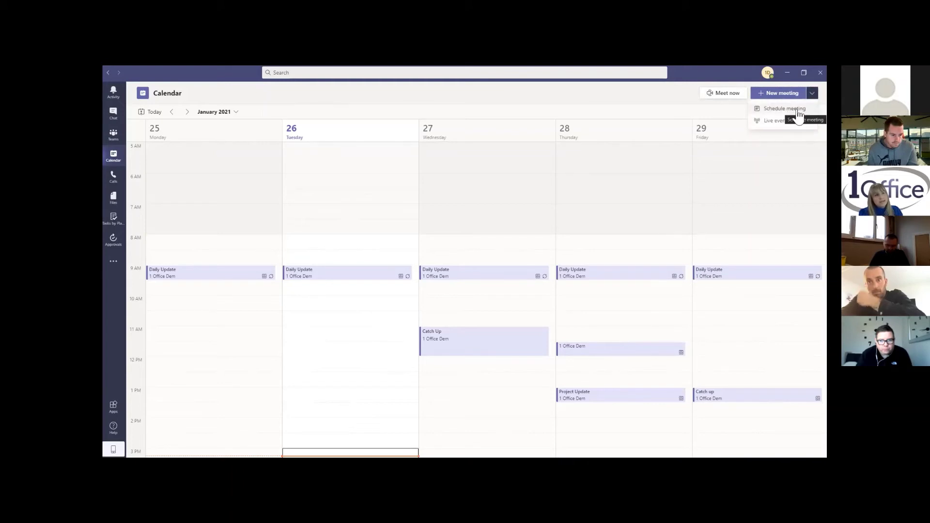
left_click(798, 110)
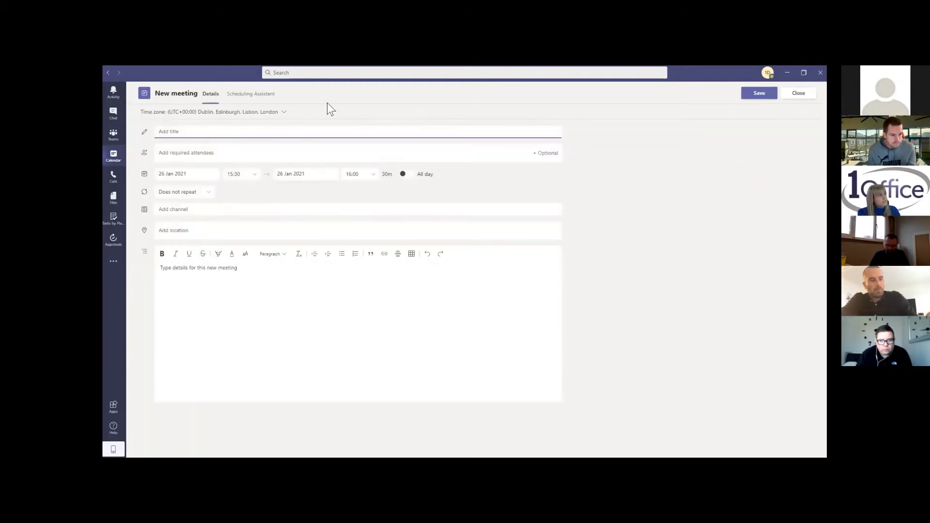
left_click(265, 95)
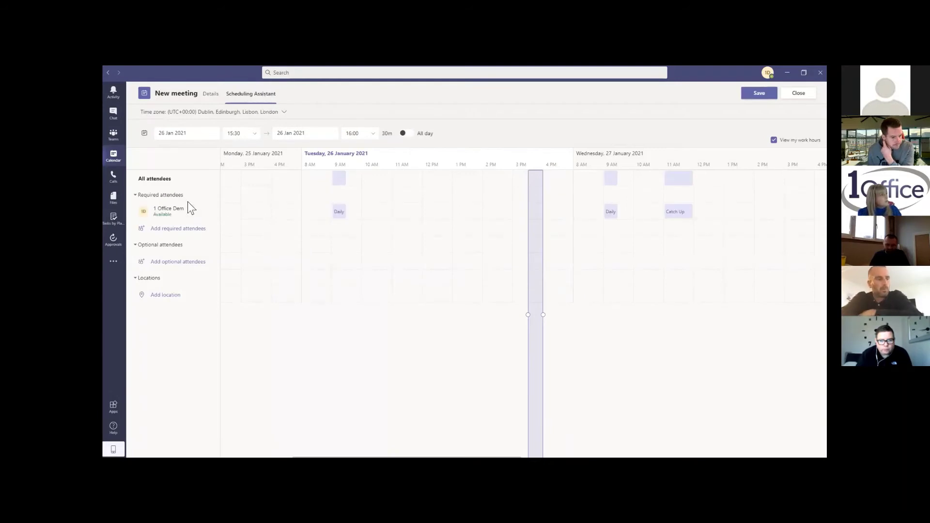
left_click(800, 94)
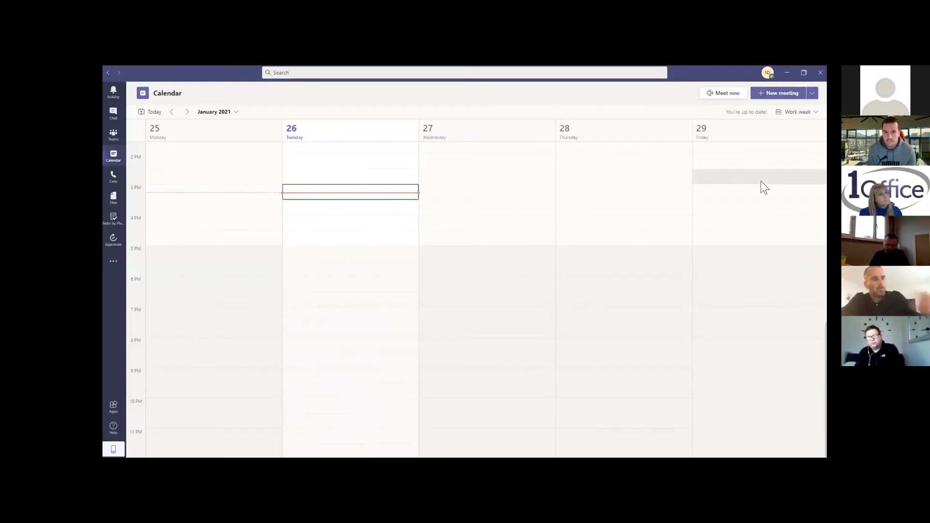
scroll(779, 166, "up", 3)
left_click(812, 95)
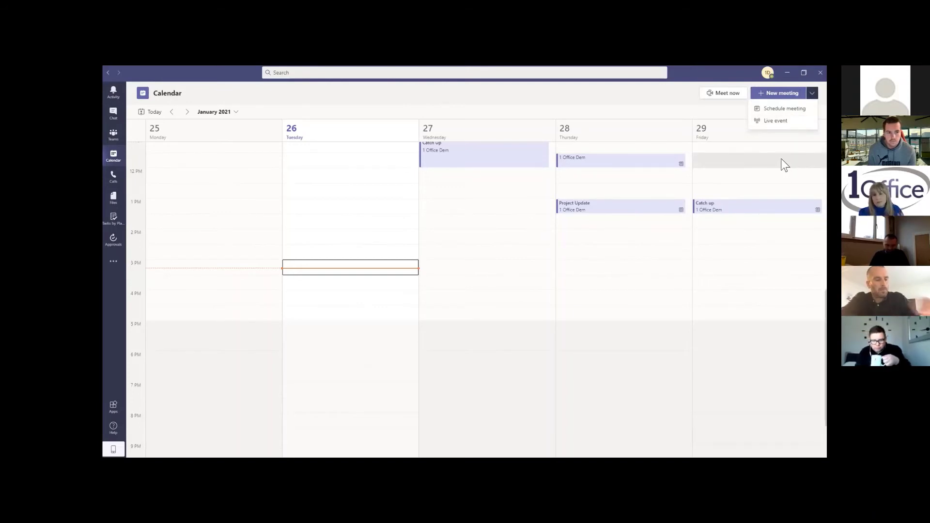
Review the call contacts, call history and voicemail, and view the contact cards of the suggested people.
left_click(112, 177)
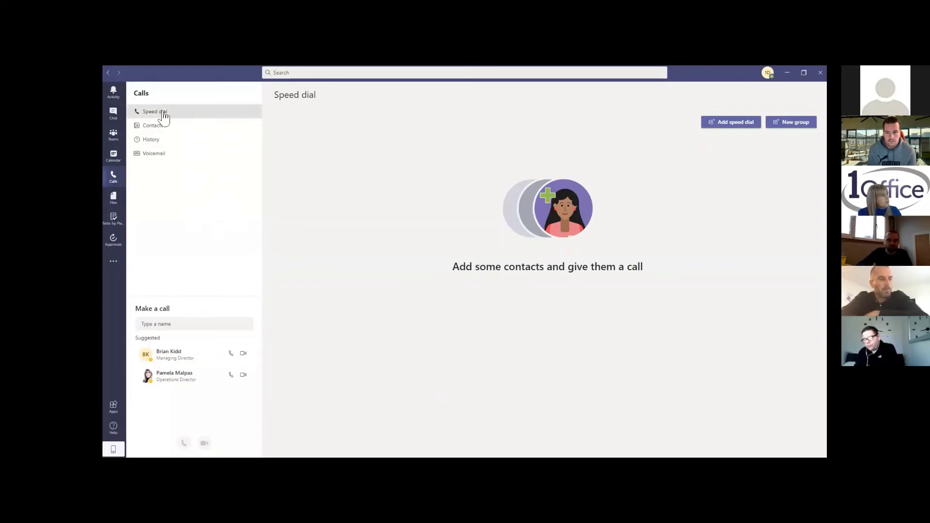
left_click(161, 127)
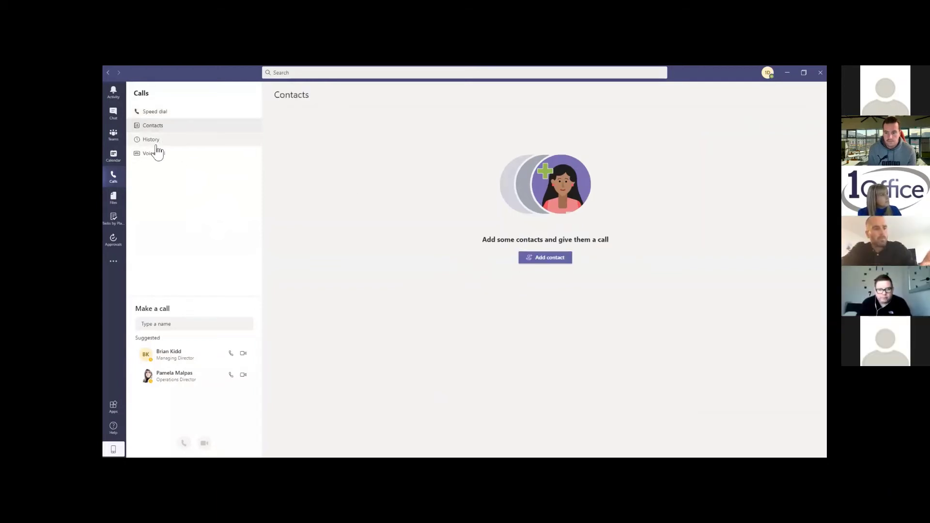
left_click(156, 146)
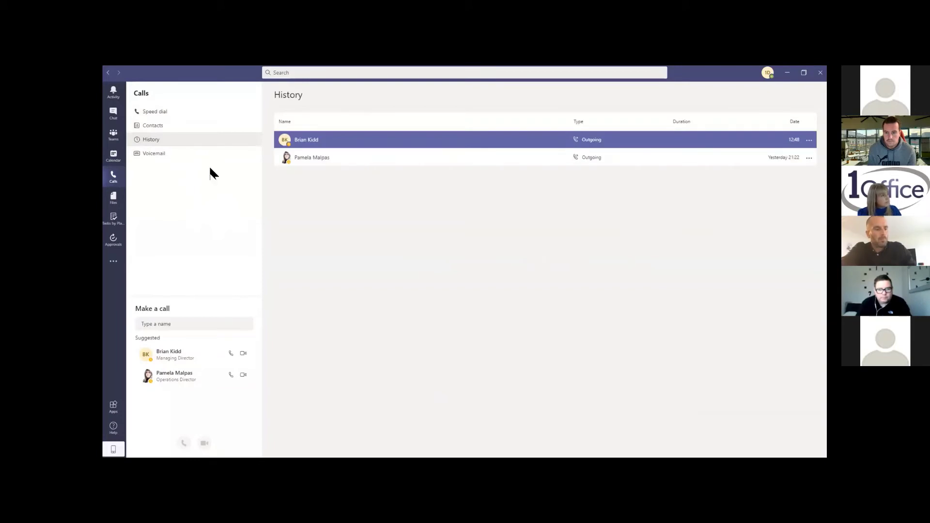
left_click(171, 155)
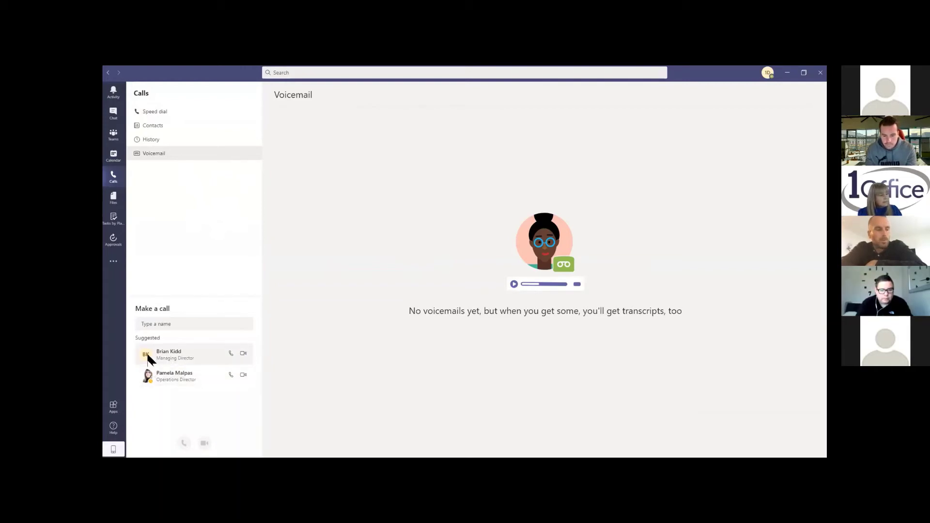
mouse_move(147, 355)
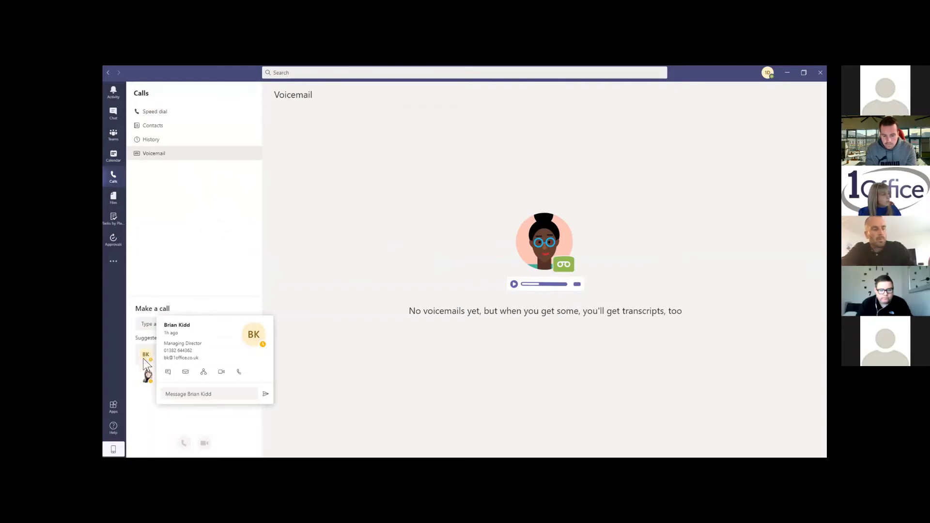
mouse_move(152, 376)
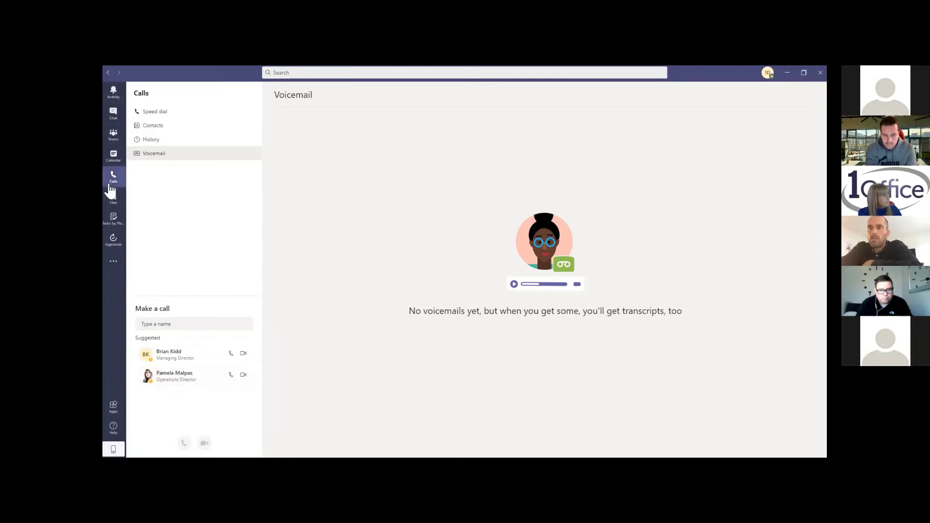
View the recent files and the files stored across all Microsoft Teams channels.
left_click(118, 201)
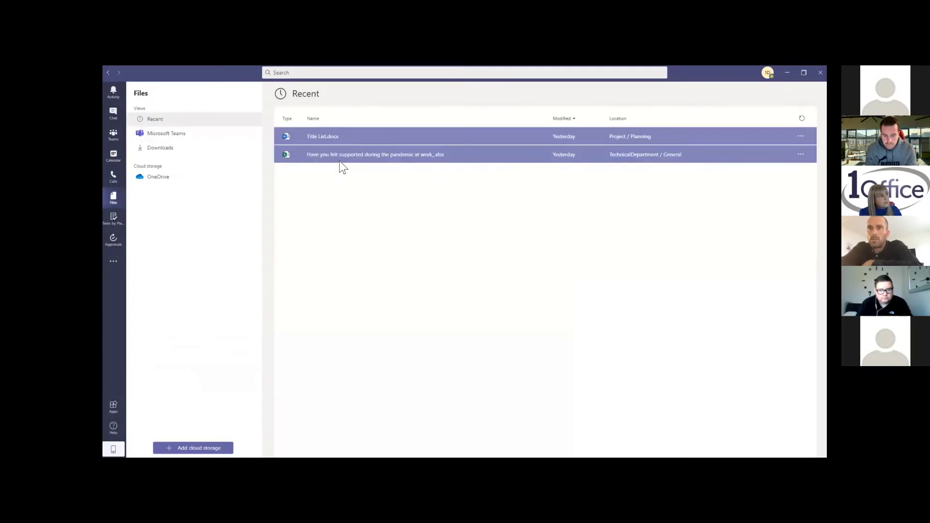
left_click(167, 134)
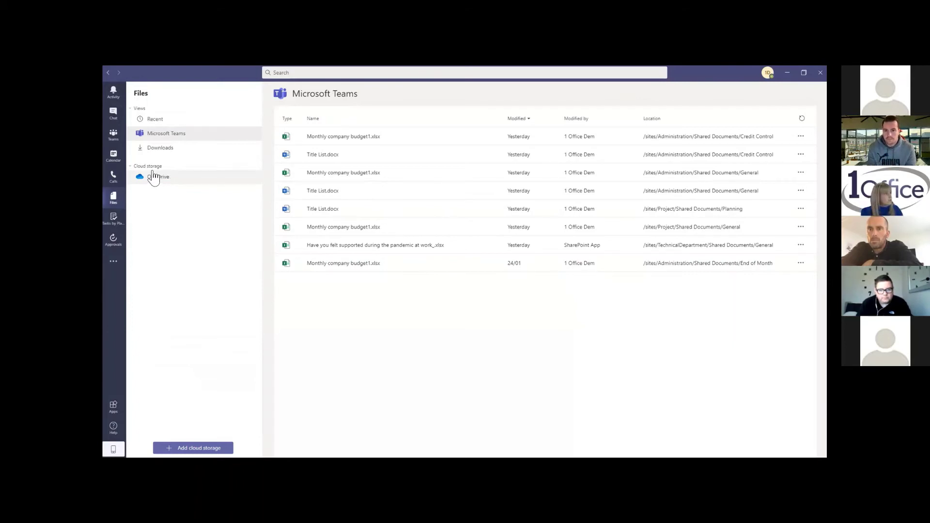
View the Technical Department's General task list in Tasks by Planner and To Do, and open Approvals.
left_click(112, 224)
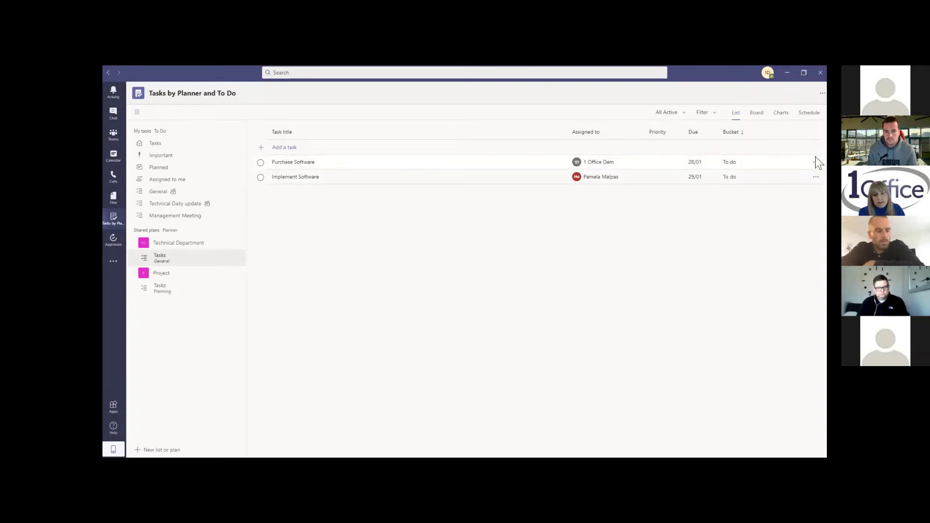
left_click(112, 241)
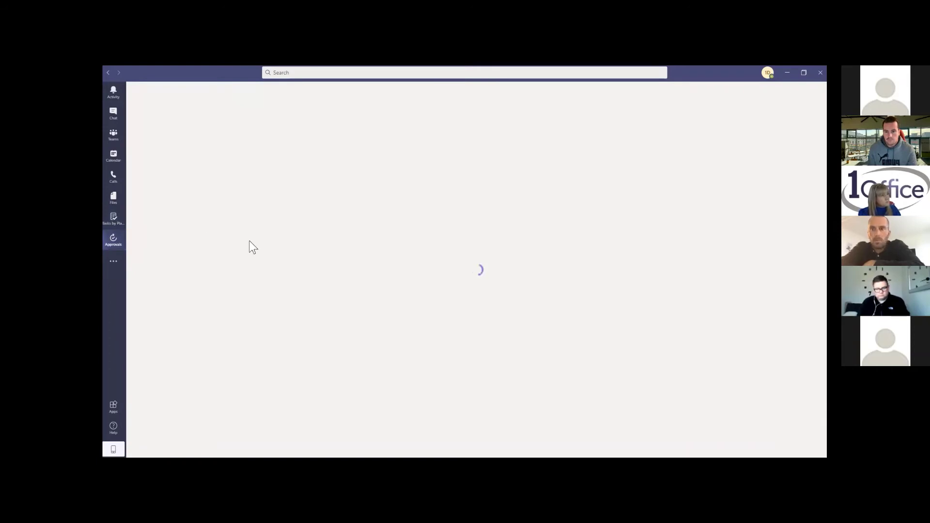